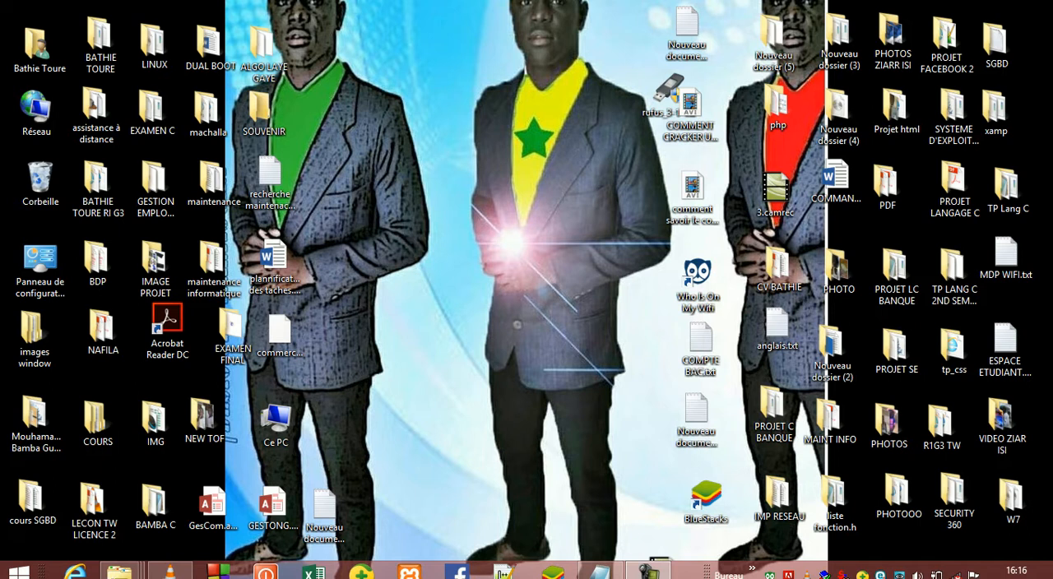
# Step: Switch to the empty Notepad document and write the title "COMMENT BOOTER UNE CLE" on the first line
pyautogui.click(599, 572)
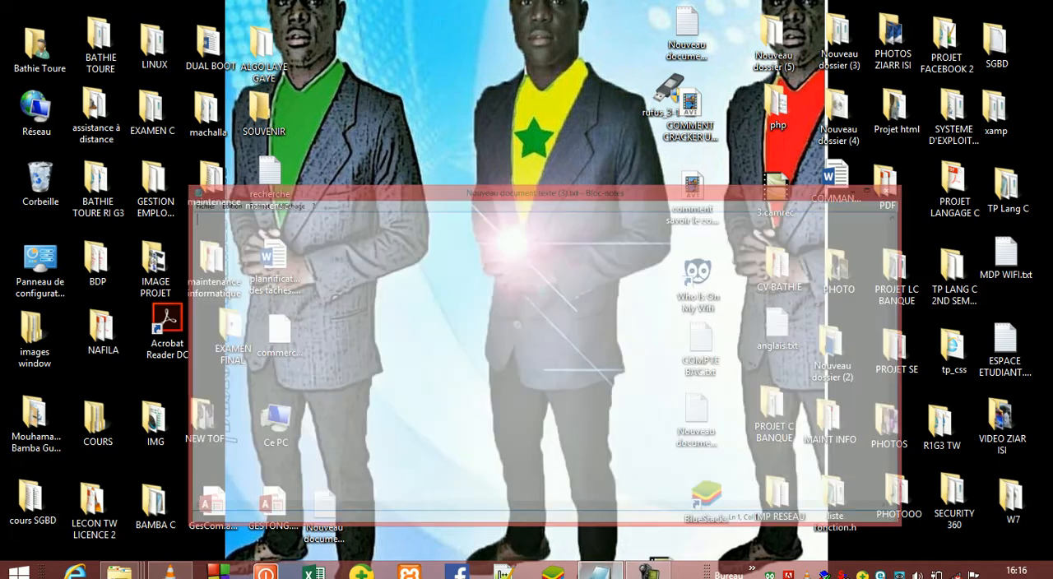
pyautogui.write('COM')
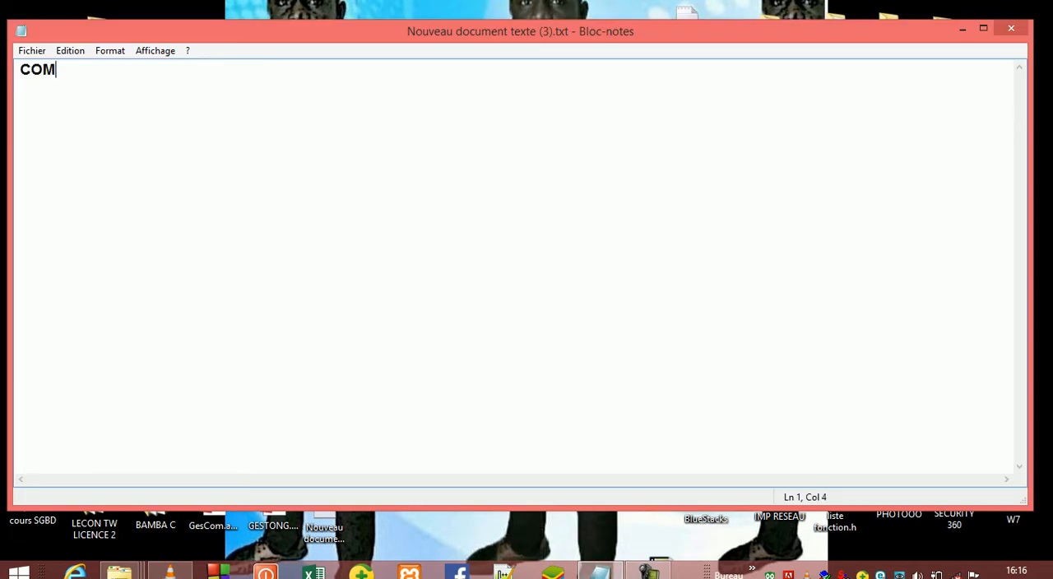
pyautogui.write('MENT BOOTER UNE CLE')
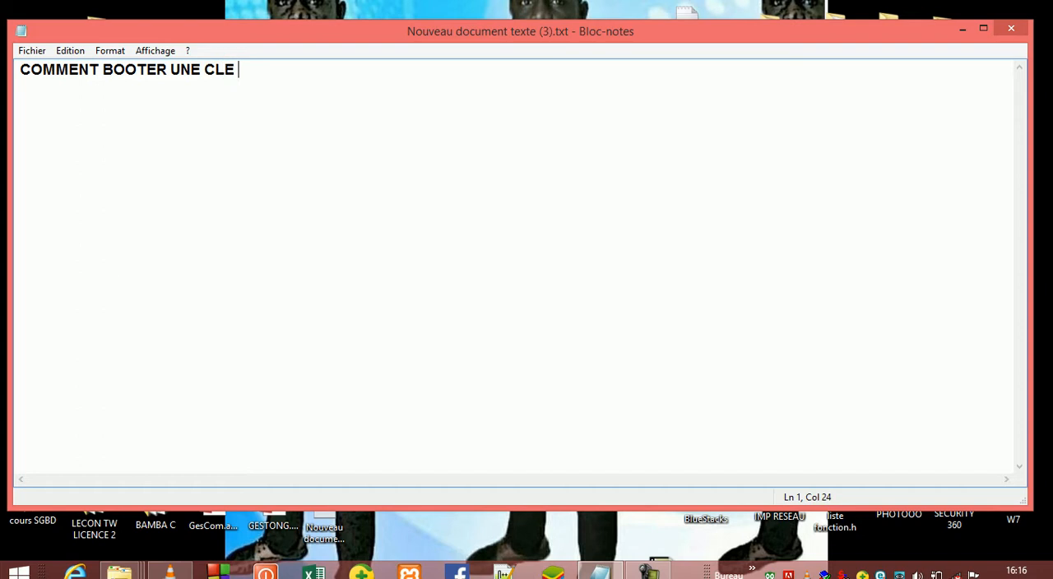
# Step: Add the line "TELECHARGER L'APPLICATION RUFUS" below the title, separated by a blank line
pyautogui.press('Return')
pyautogui.write('TELECHARGER ')
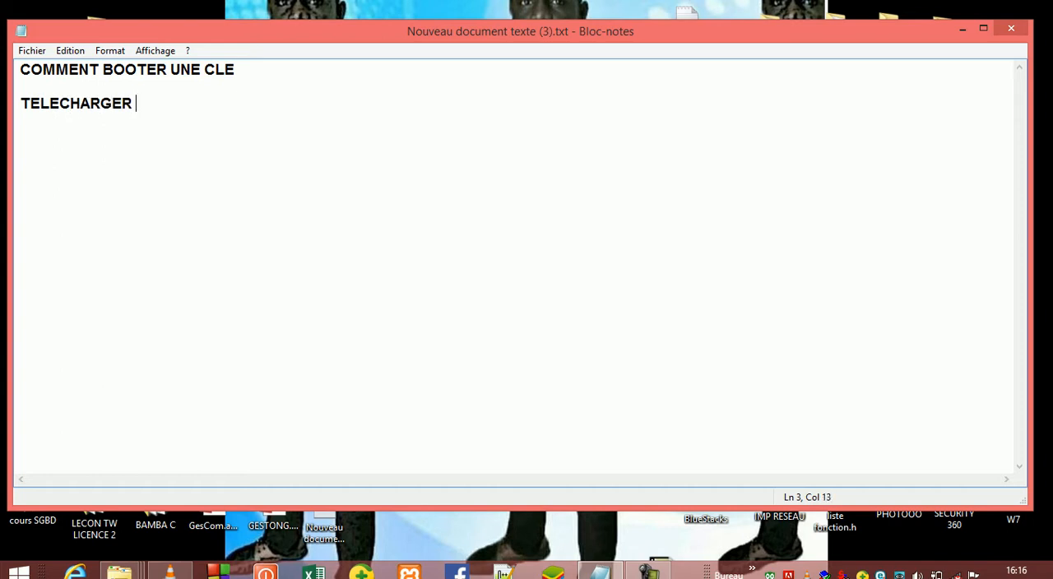
pyautogui.write("L'APPLICATION ")
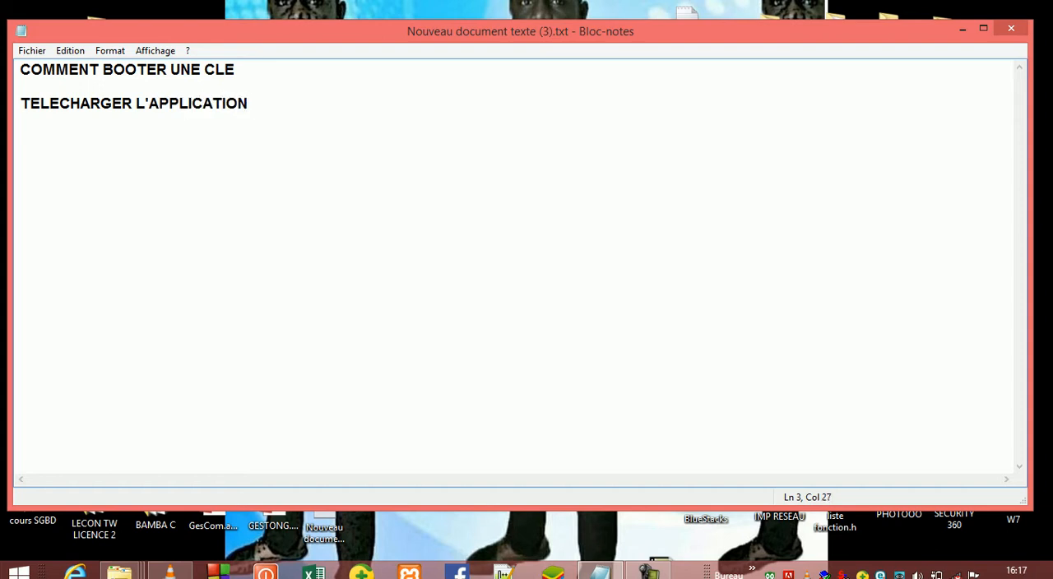
pyautogui.write('RUFUS')
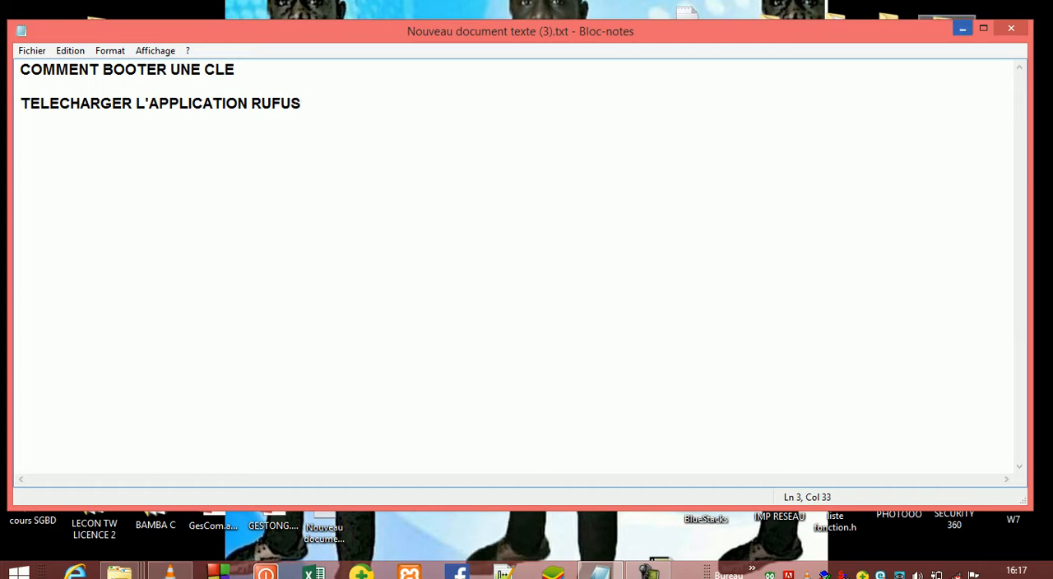
# Step: Minimize the note and move the Rufus executable's icon to a free area in the middle of the desktop
pyautogui.click(962, 30)
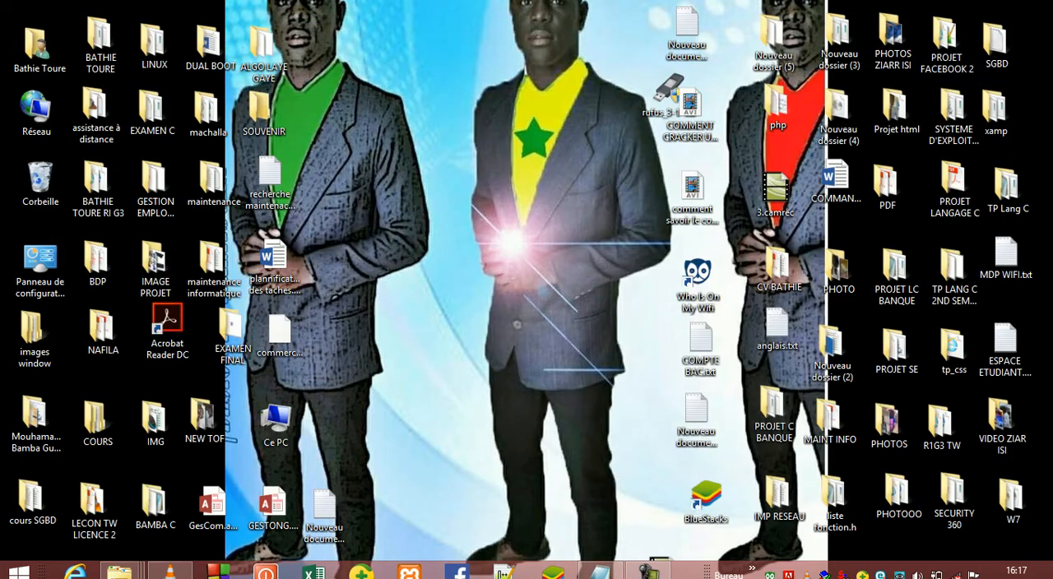
pyautogui.moveTo(668, 89); pyautogui.dragTo(513, 123)
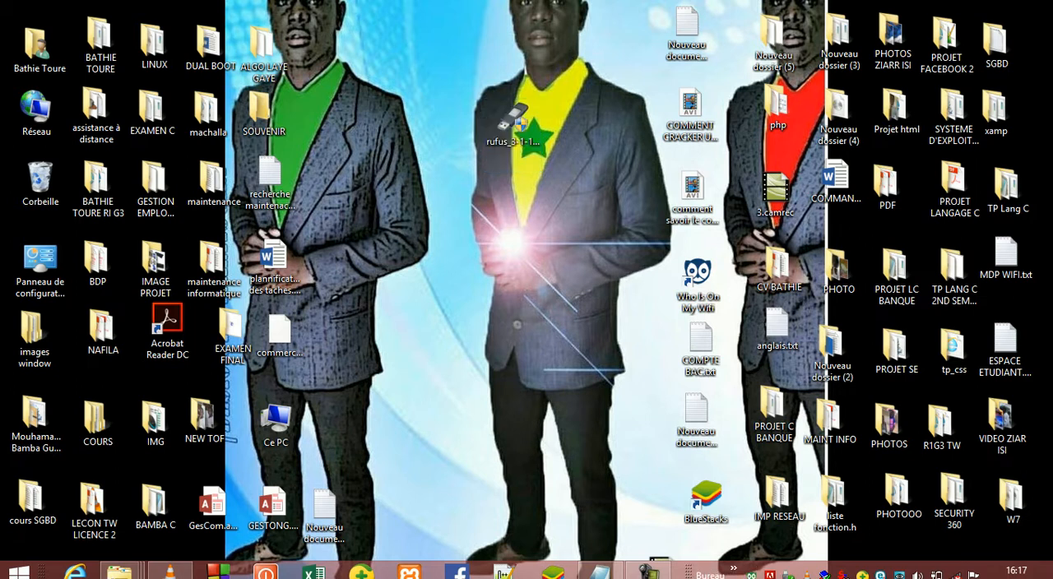
# Step: Return to the Notepad document and add the line "window 7 ou 8 ou 10" below the Rufus line, after a blank line
pyautogui.click(599, 573)
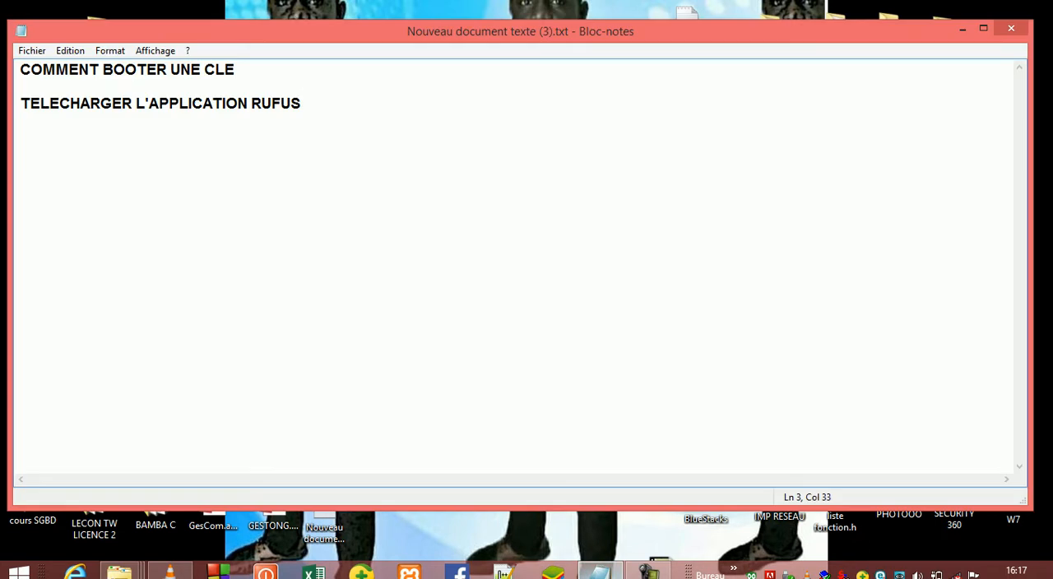
pyautogui.press('Return')
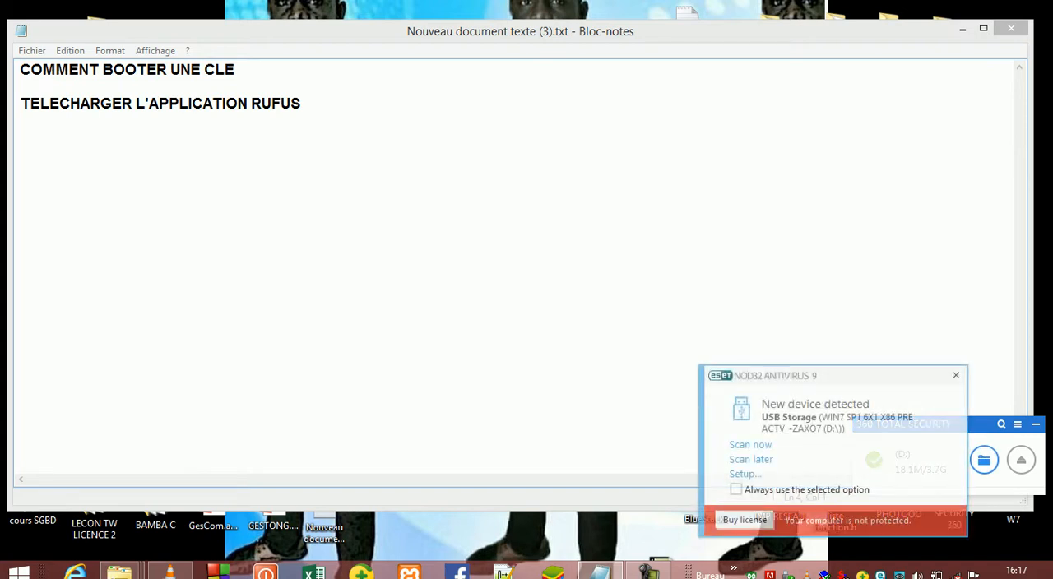
pyautogui.click(305, 104)
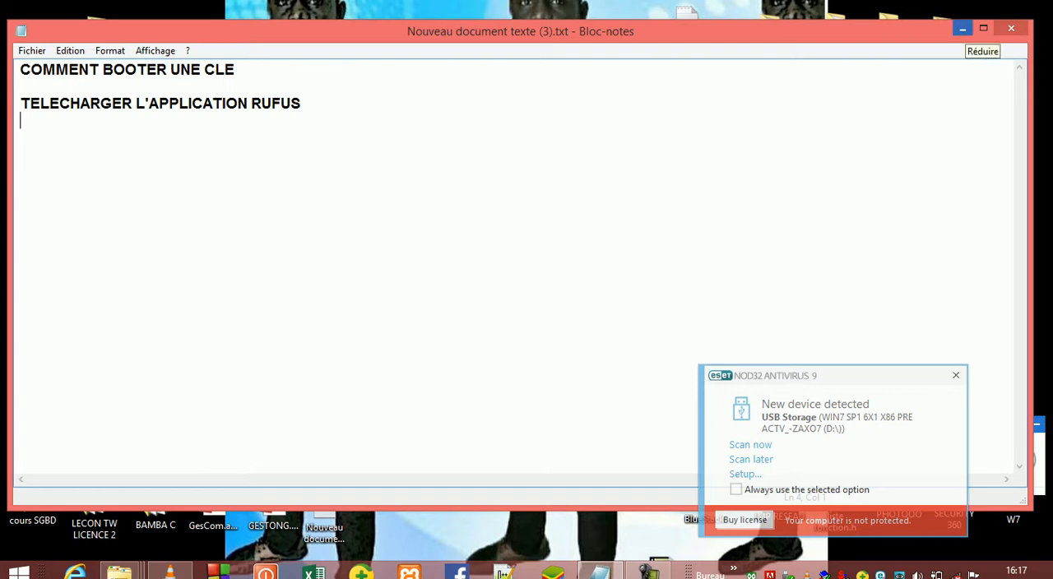
pyautogui.press('Return')
pyautogui.write('window è o')
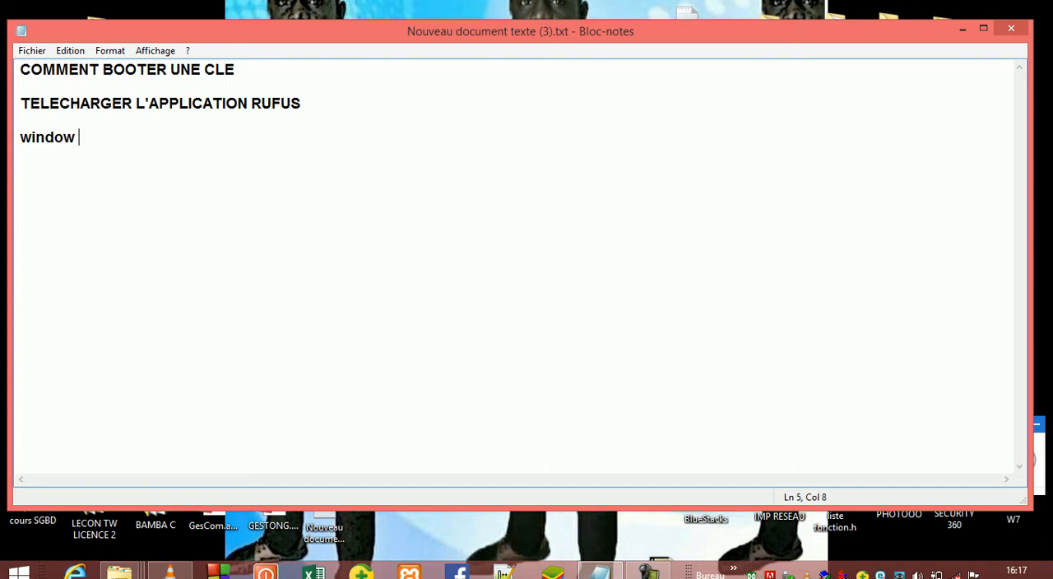
pyautogui.write('u')
pyautogui.press('BackSpace')
pyautogui.press('BackSpace')
pyautogui.press('BackSpace')
pyautogui.press('BackSpace')
pyautogui.write('7 ou_')
pyautogui.press('BackSpace')
pyautogui.write('8')
pyautogui.press('BackSpace')
pyautogui.write('8 ou &a')
pyautogui.press('BackSpace')
pyautogui.press('BackSpace')
pyautogui.write('10')
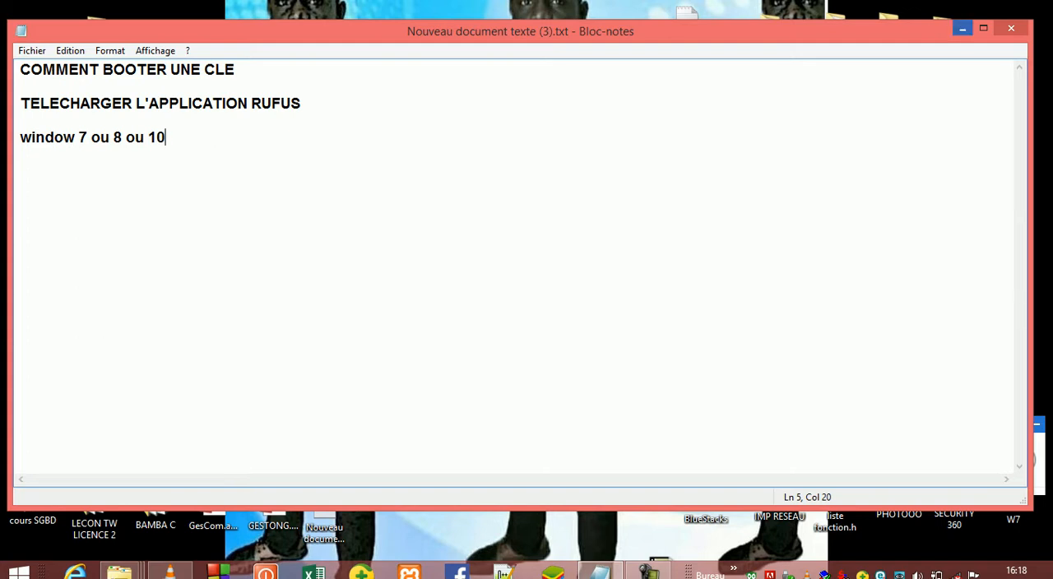
# Step: Minimize the note, launch Rufus from the desktop and keep the 4 GB USB drive (D:) as the target device
pyautogui.click(962, 28)
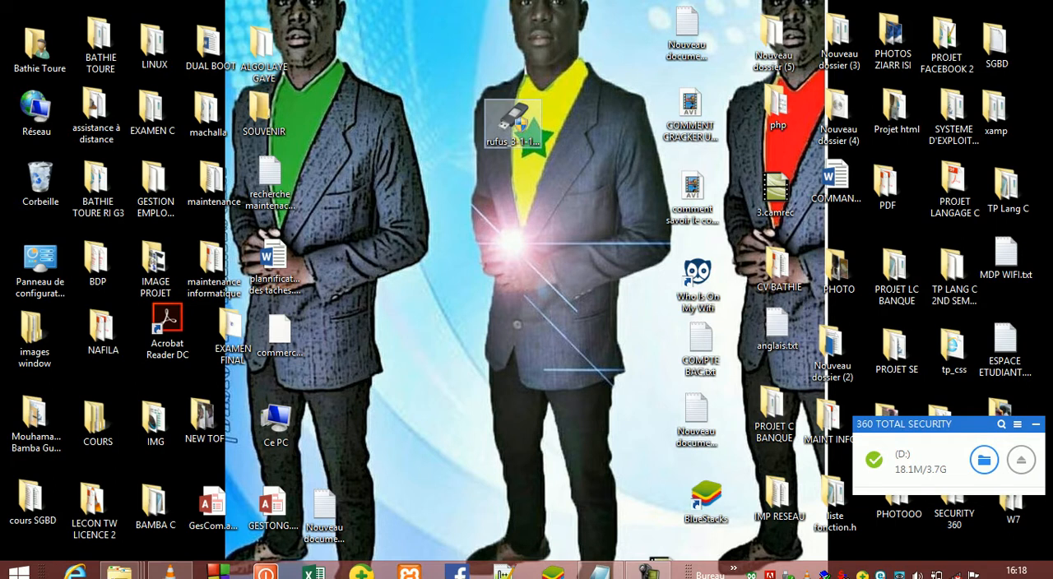
pyautogui.click(512, 142)
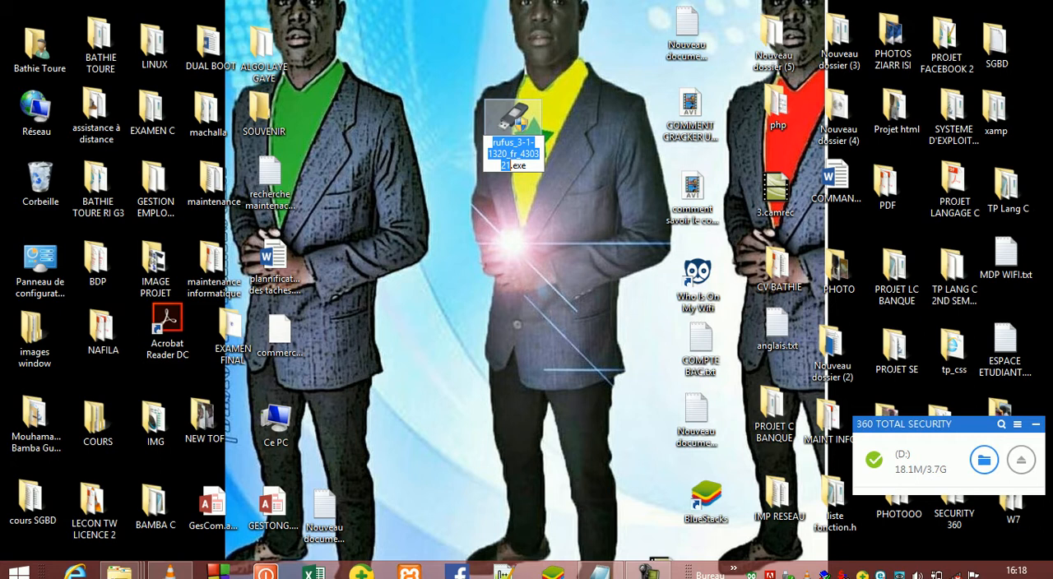
pyautogui.press('Escape')
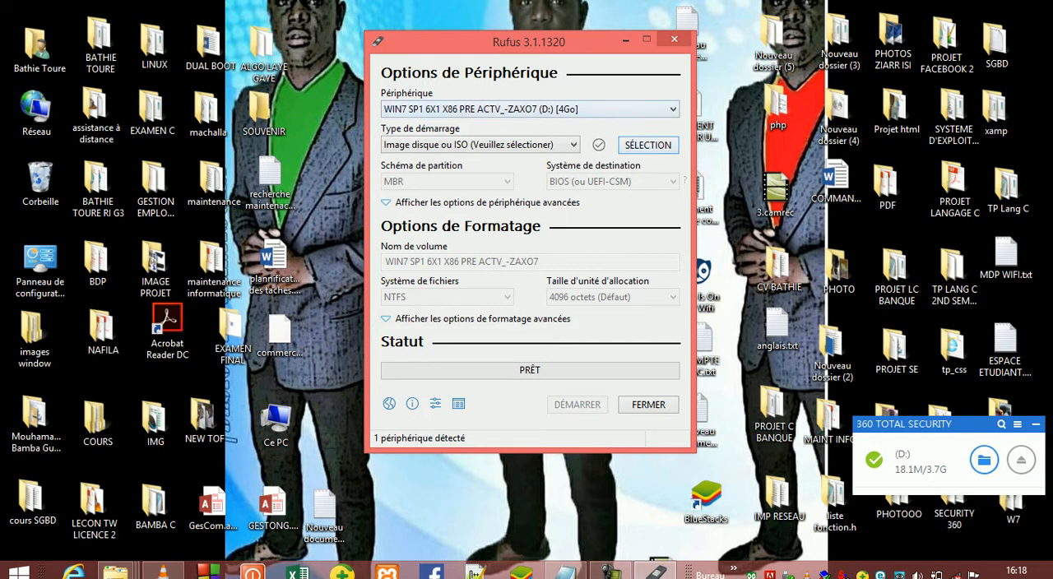
pyautogui.click(474, 108)
pyautogui.click(474, 109)
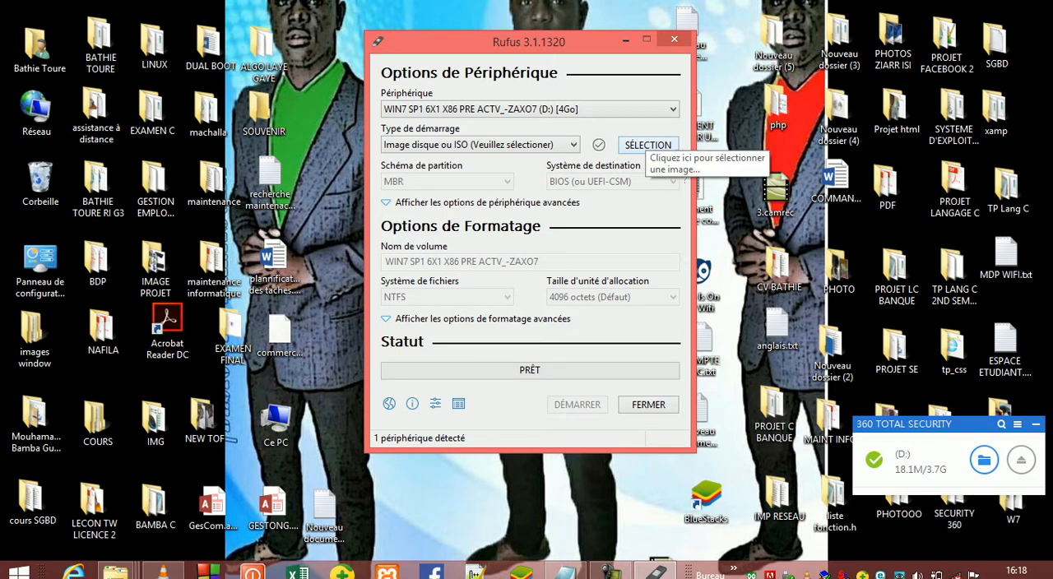
# Step: Load WIN7 SP1 6X1 X86 PRE ACTV.iso from the LINUX folder on drive E: as the boot image
pyautogui.click(647, 144)
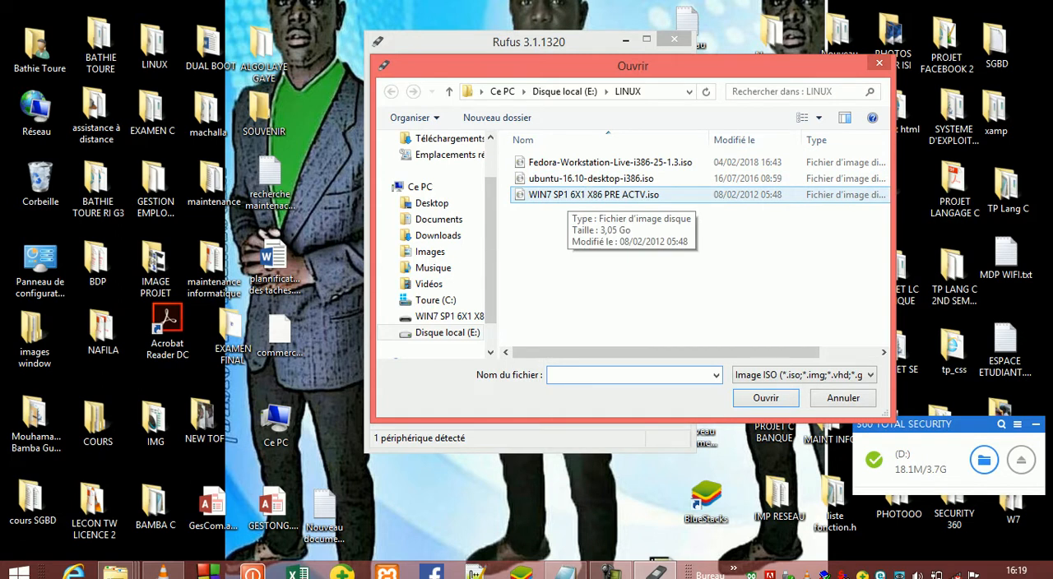
pyautogui.click(567, 196)
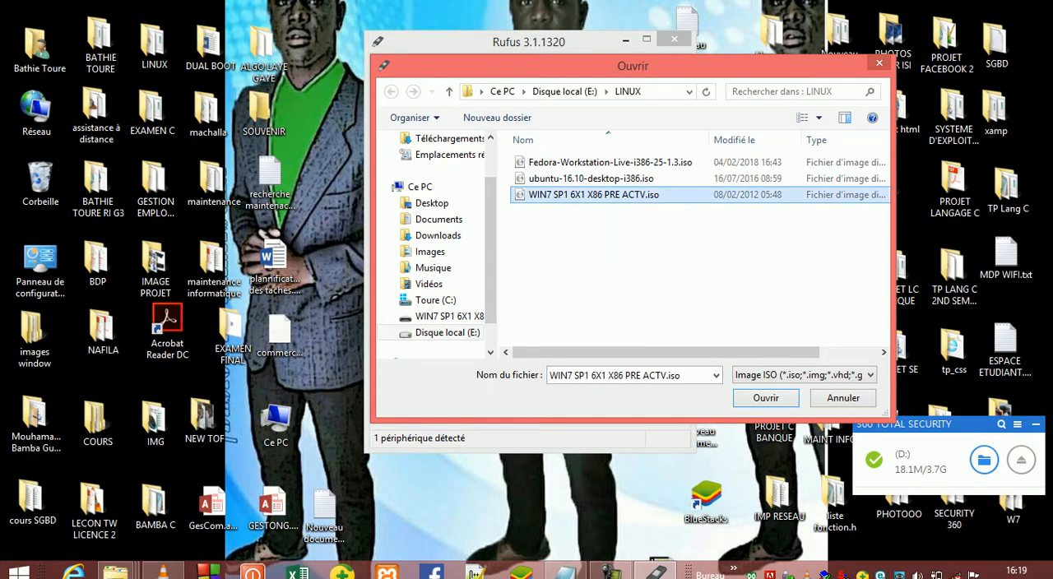
pyautogui.click(764, 397)
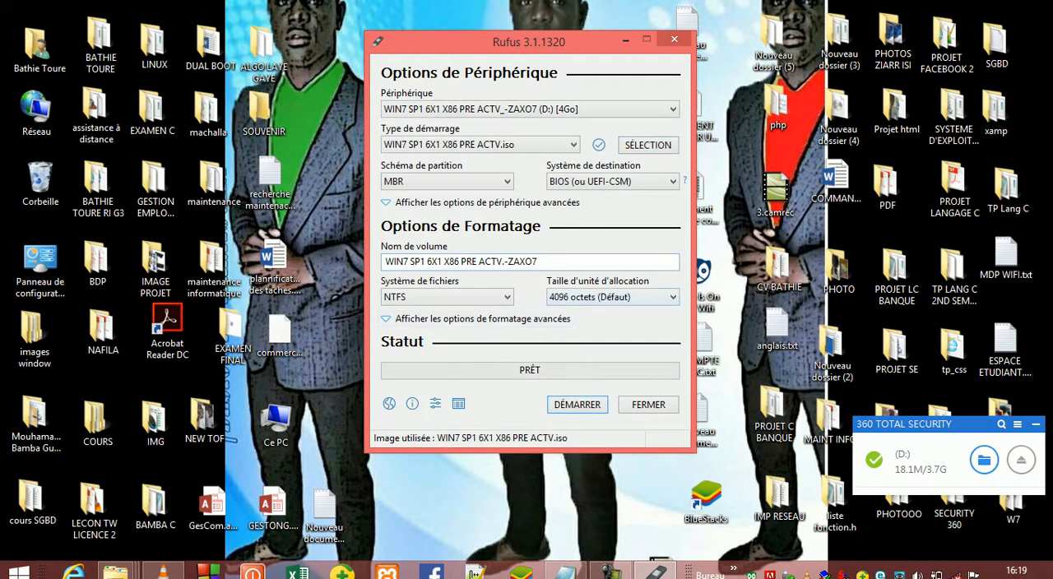
# Step: Keep the MBR partition scheme and NTFS file system, then start creating the bootable drive and accept erasing all data on D:
pyautogui.click(427, 181)
pyautogui.click(430, 182)
pyautogui.click(446, 297)
pyautogui.click(447, 297)
pyautogui.click(577, 404)
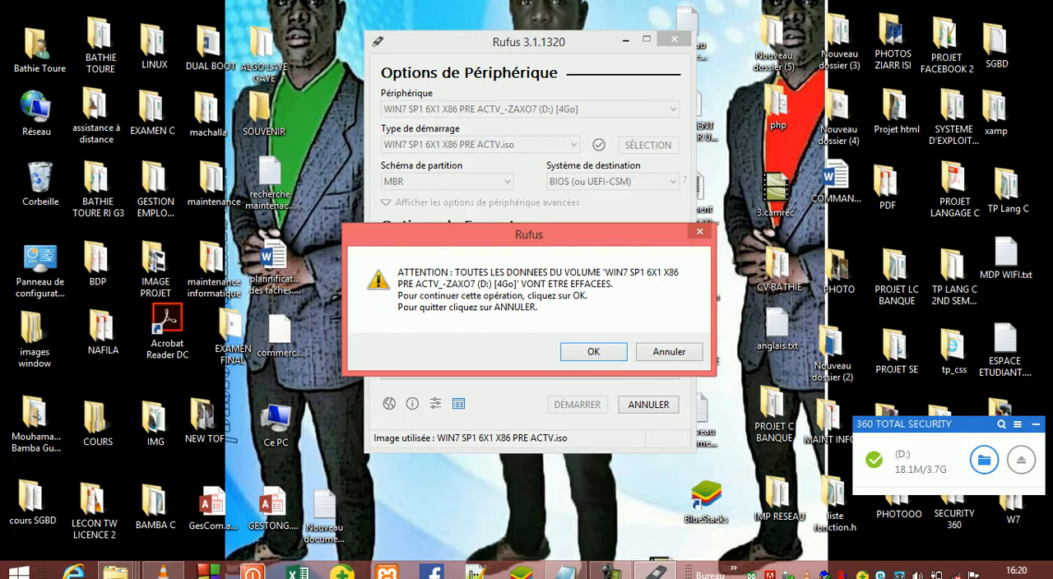
pyautogui.press('Return')
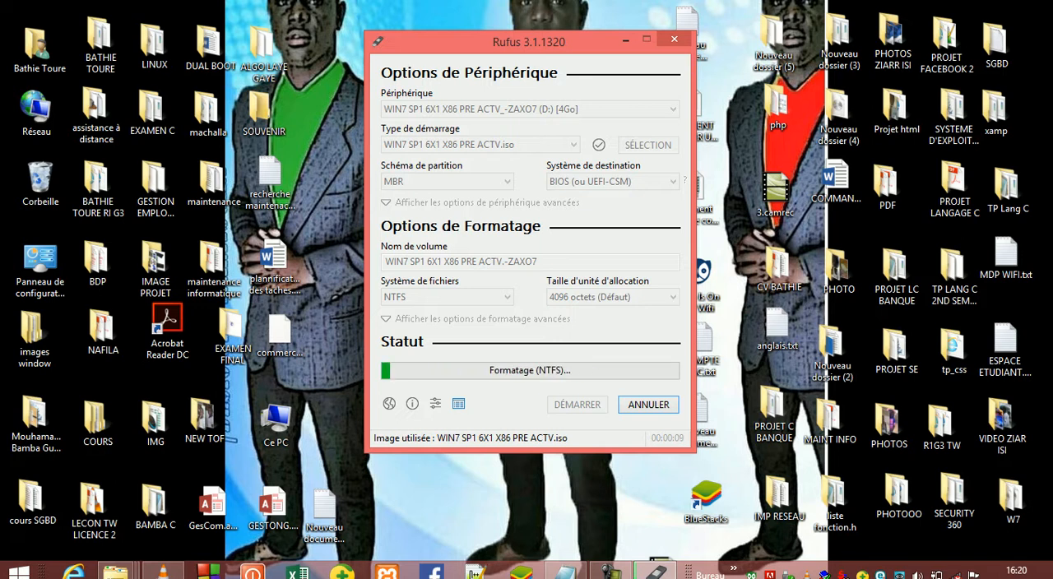
# Step: Close Rufus once the bootable USB drive has been written
pyautogui.click(608, 572)
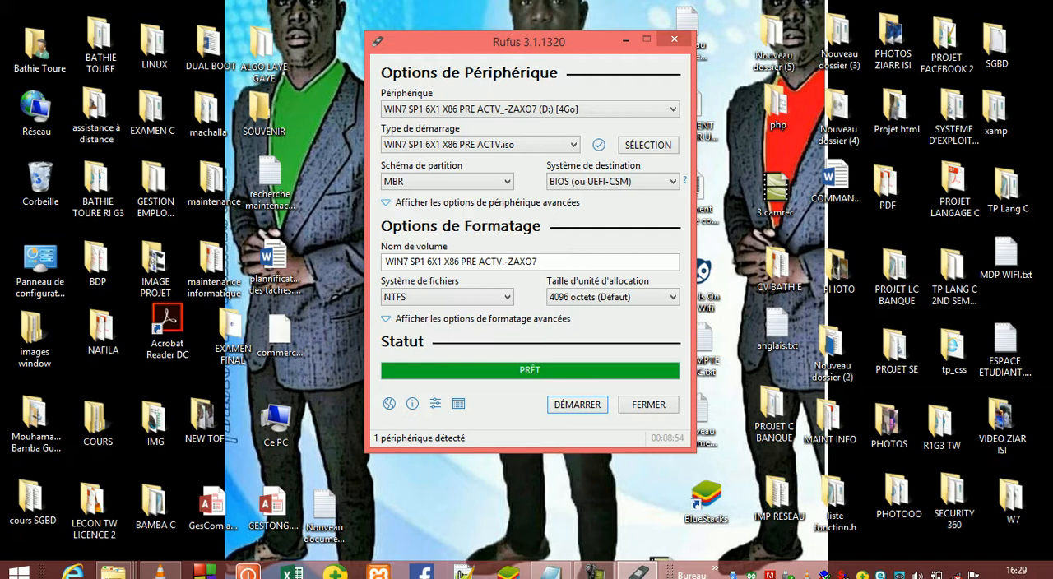
pyautogui.click(648, 404)
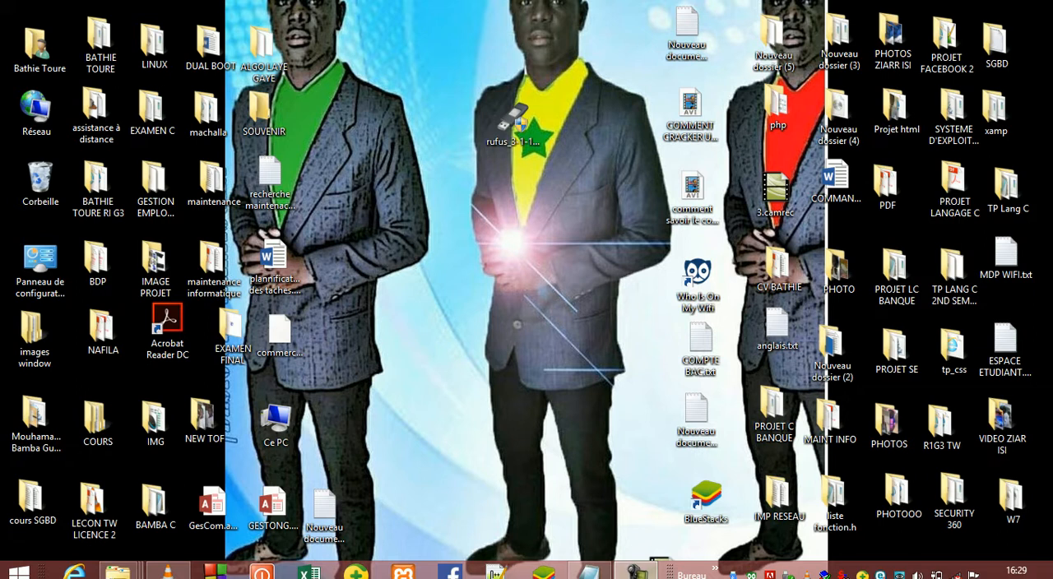
pyautogui.click(637, 572)
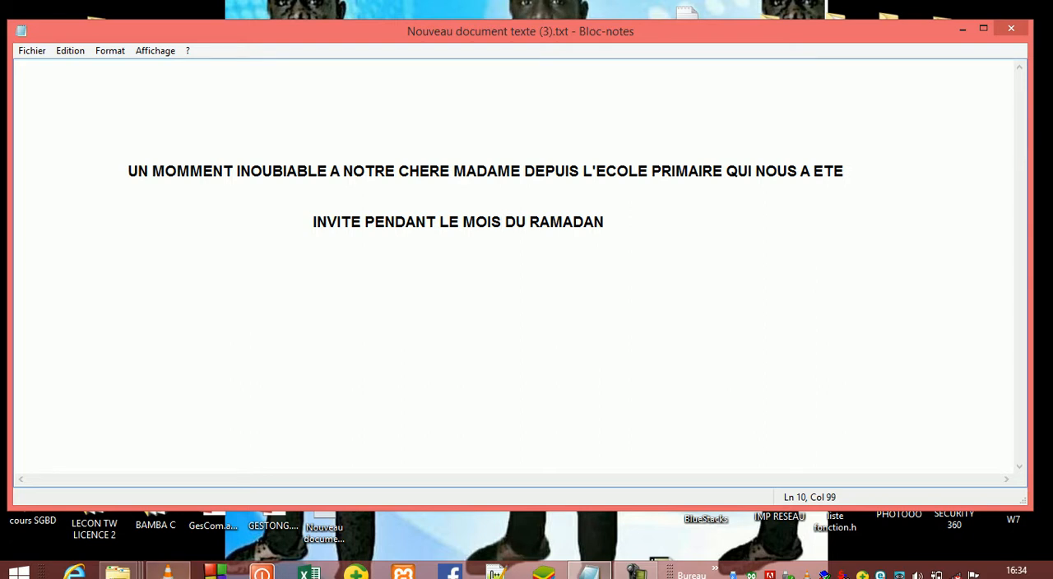
# Step: Switch to VLC, play the video VID-20180603-WA0045.mp4 and raise the volume to 125%
pyautogui.click(167, 572)
pyautogui.press('space')
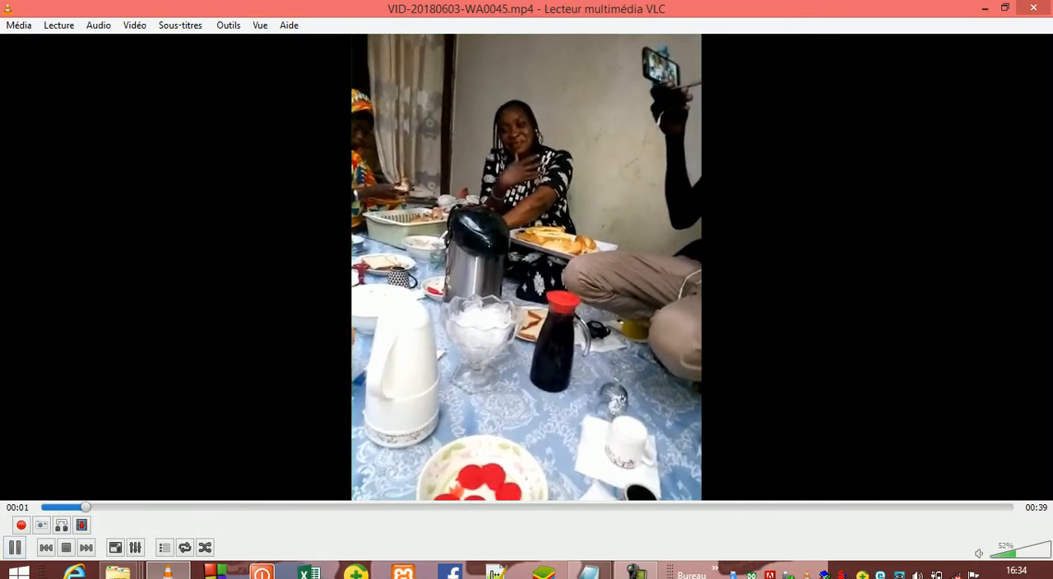
pyautogui.click(1048, 549)
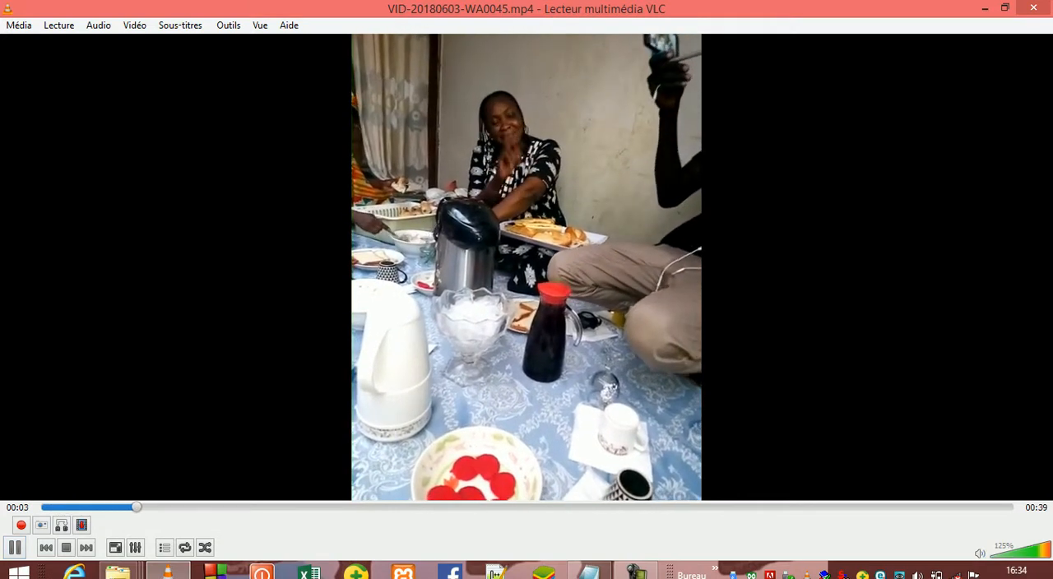